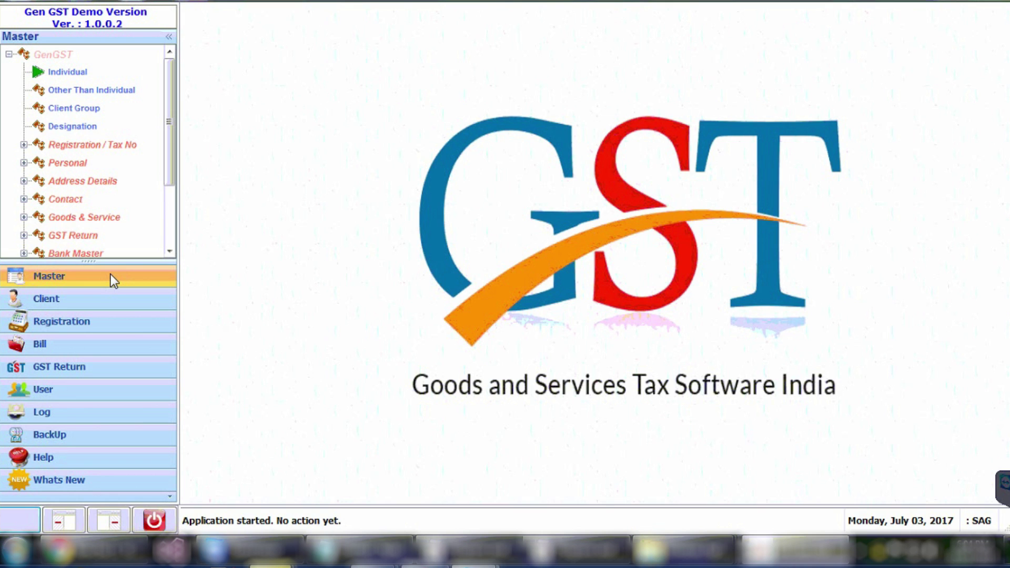
Open the Individual master list and start a new, blank Individual Details entry
click(71, 74)
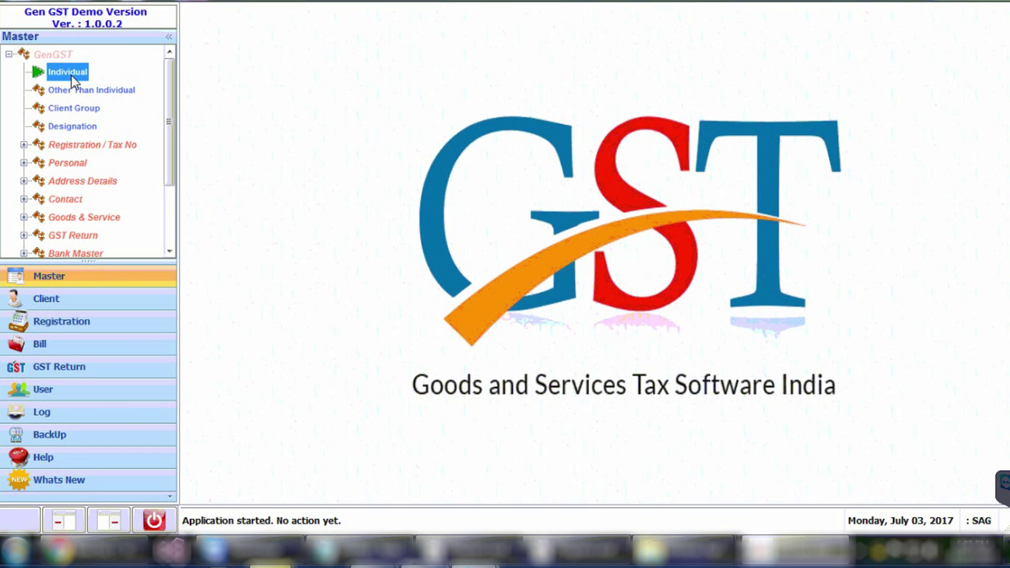
double_click(71, 75)
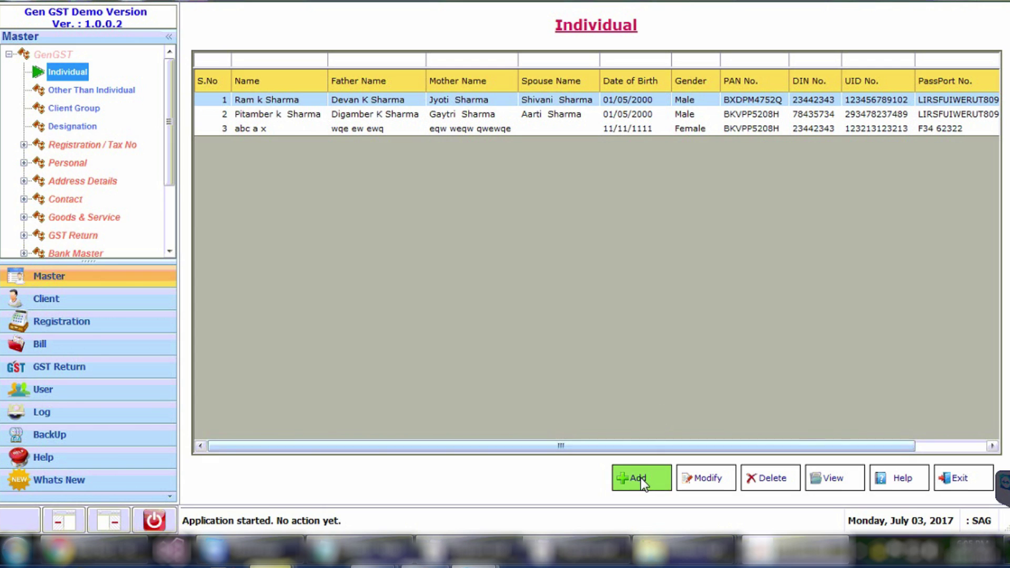
click(641, 477)
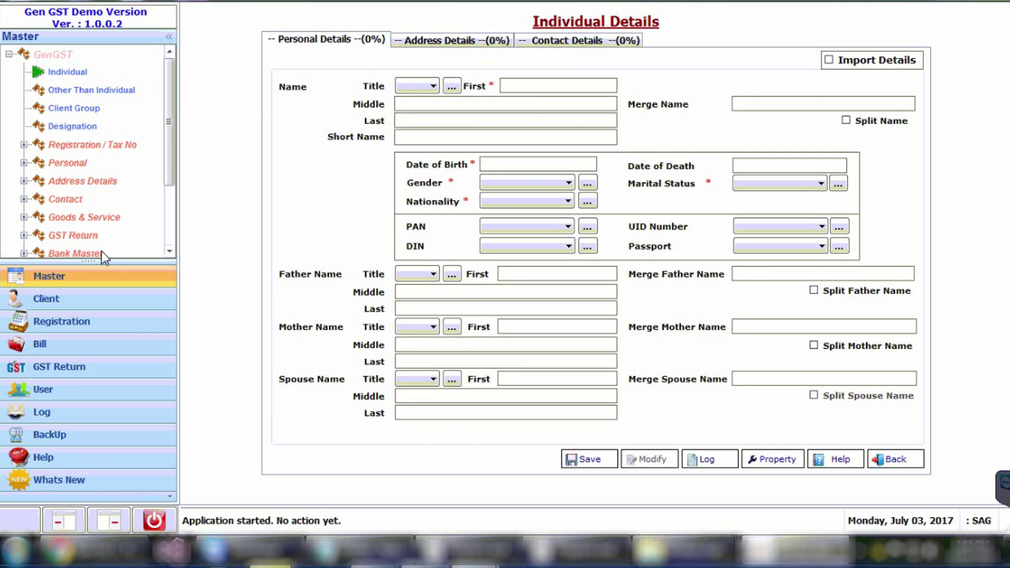
click(95, 294)
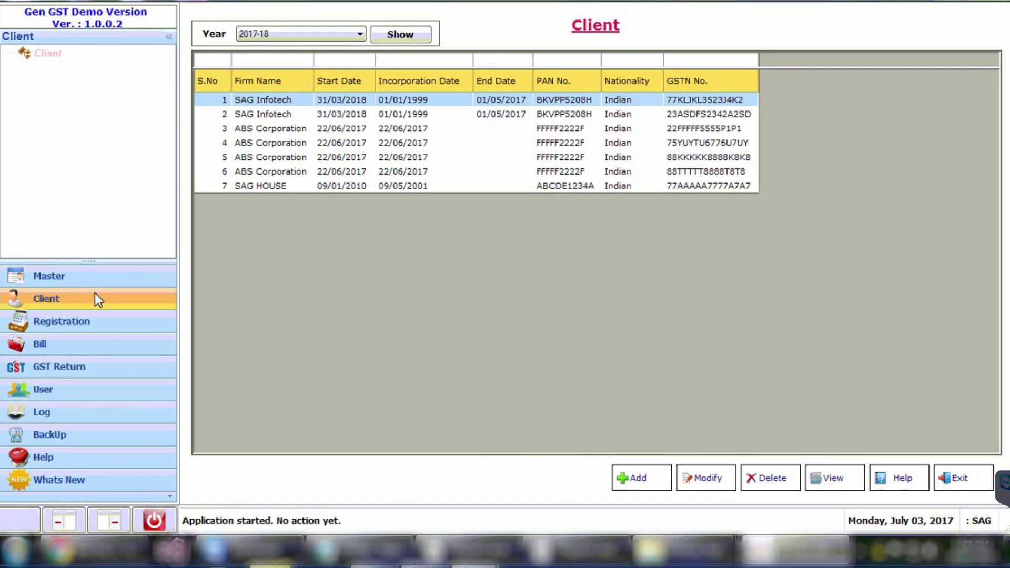
Start a new Client Details entry and check the Status dropdown options without choosing one
click(631, 471)
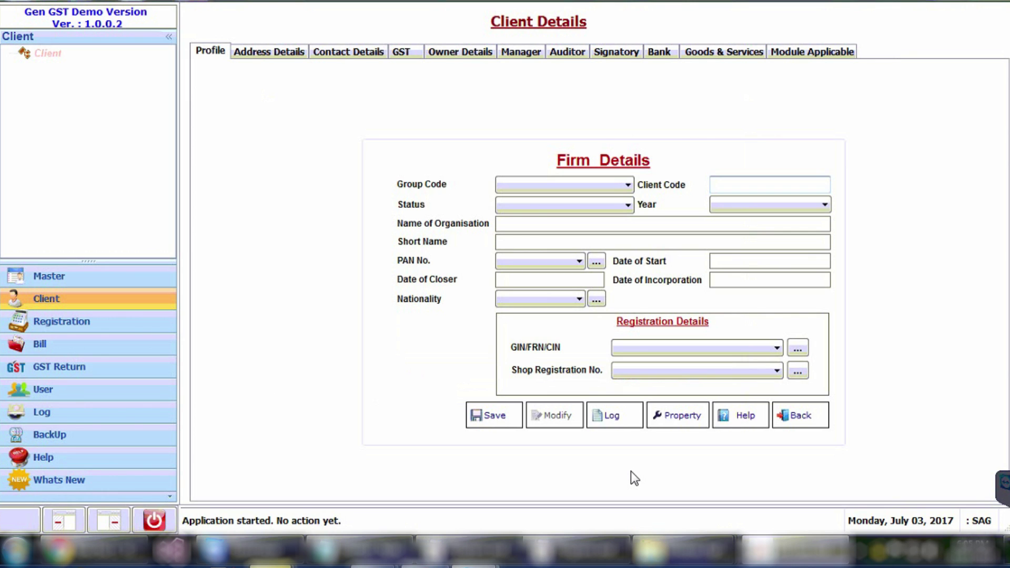
click(568, 207)
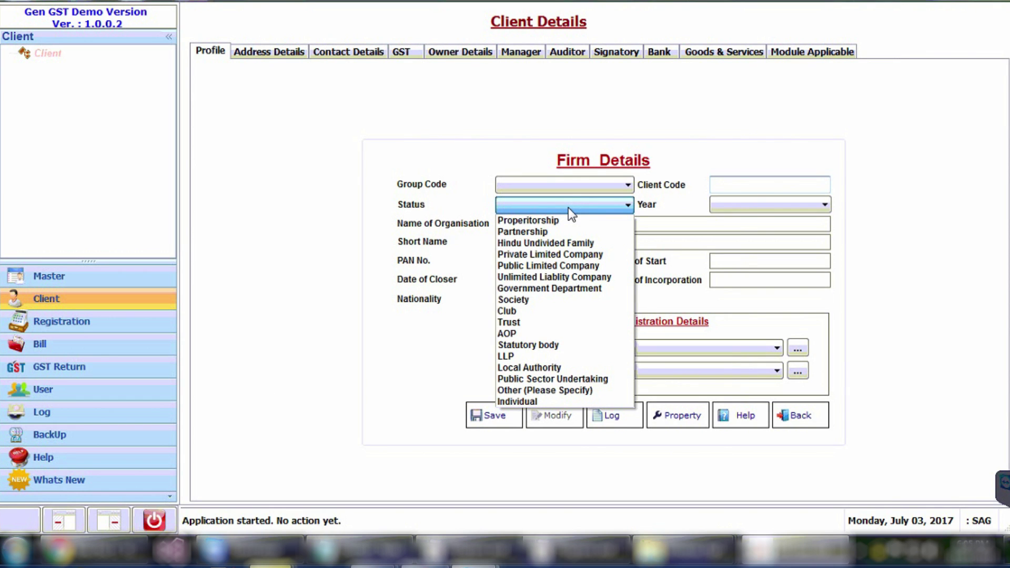
click(665, 207)
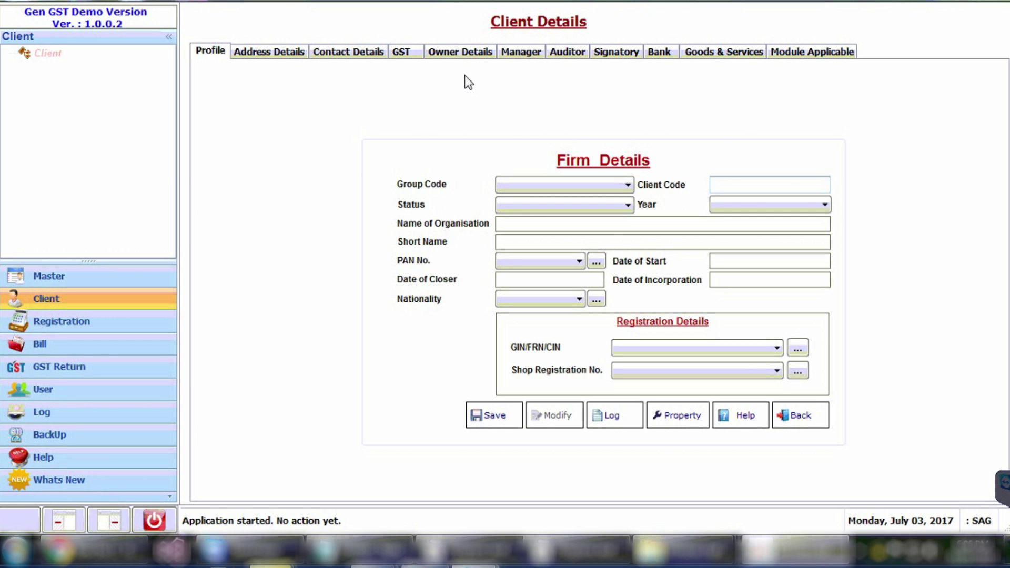
Review the client's GST and Goods & Services pages, then bring up the billing options
click(406, 55)
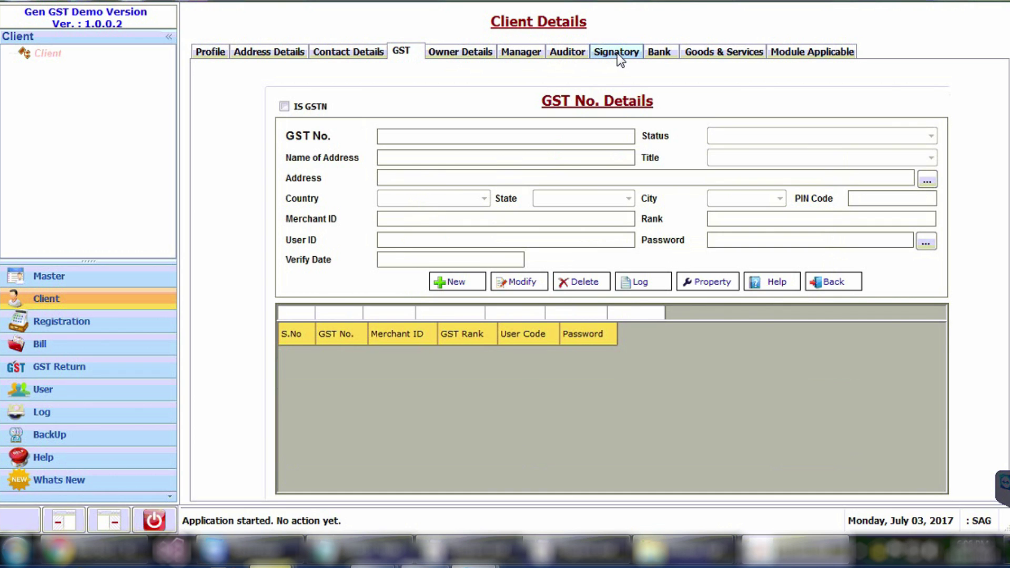
click(712, 53)
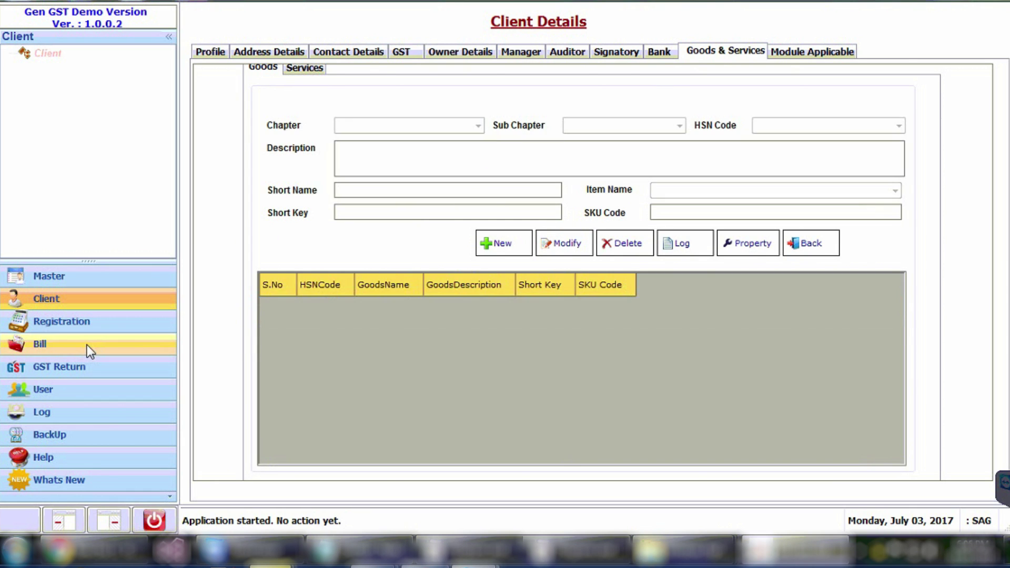
click(88, 346)
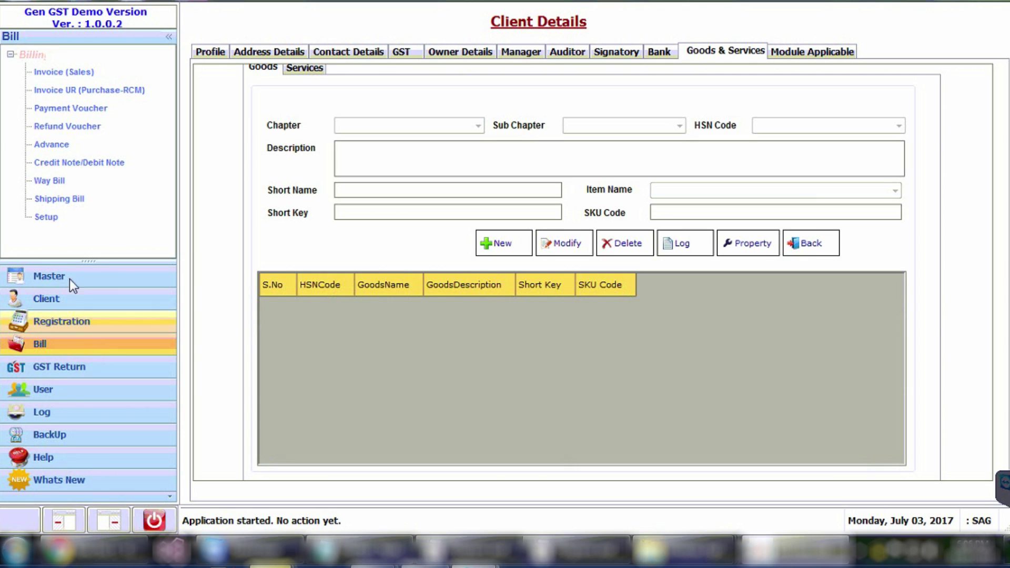
Open SAG Infotech's 2017-18 billing setup, review its invoice settings, and exit unchanged
click(51, 217)
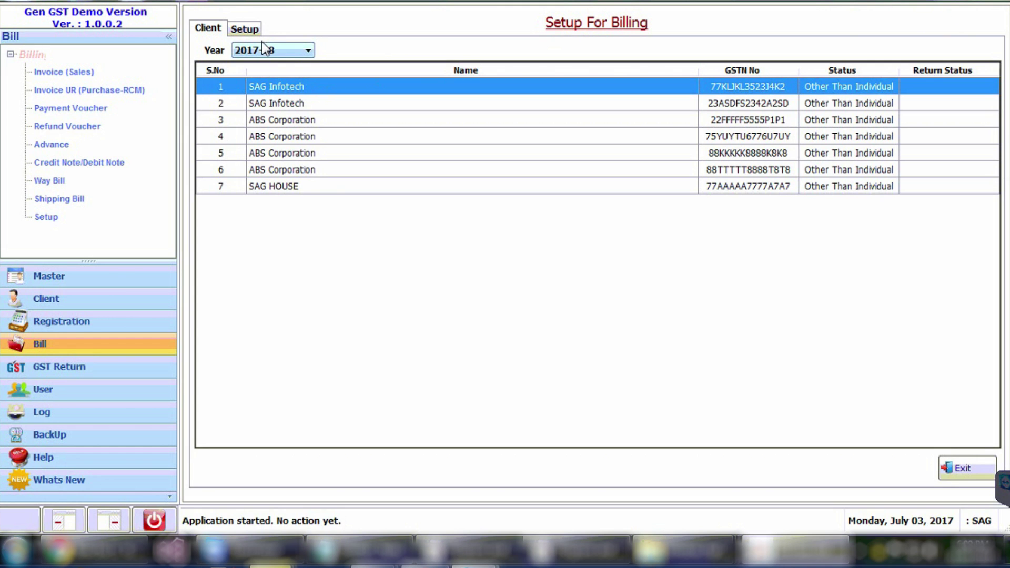
click(250, 33)
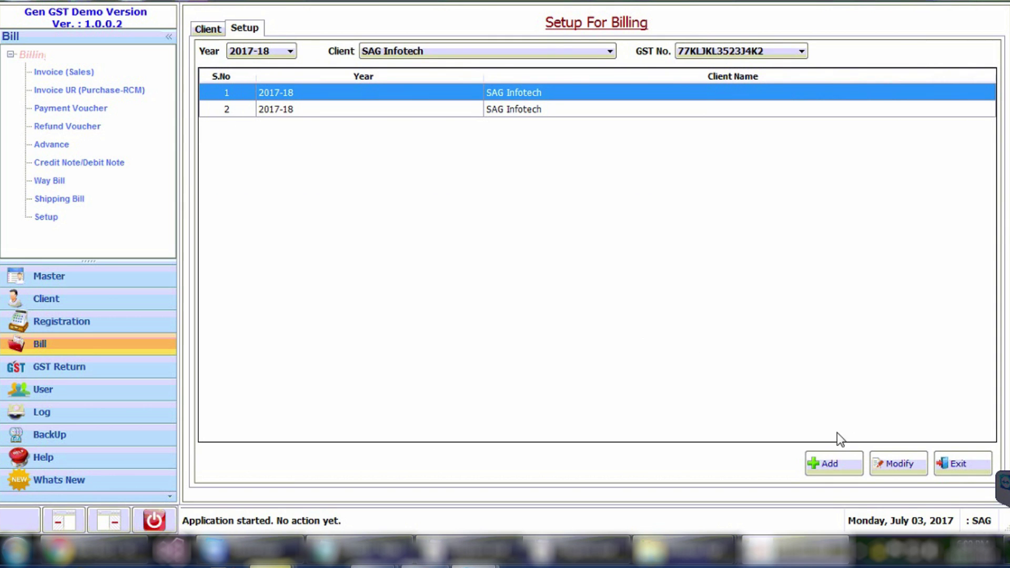
click(890, 465)
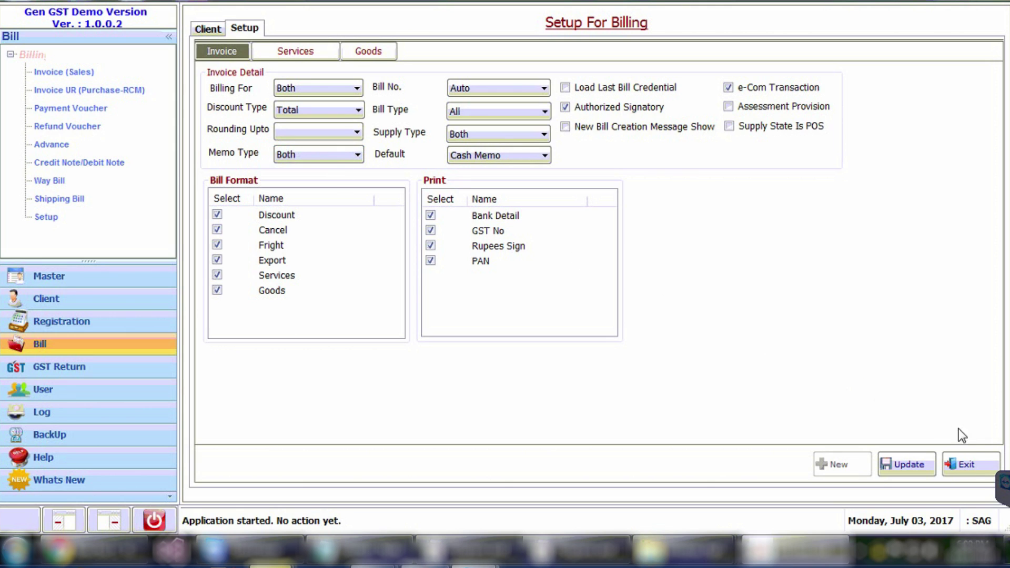
click(962, 474)
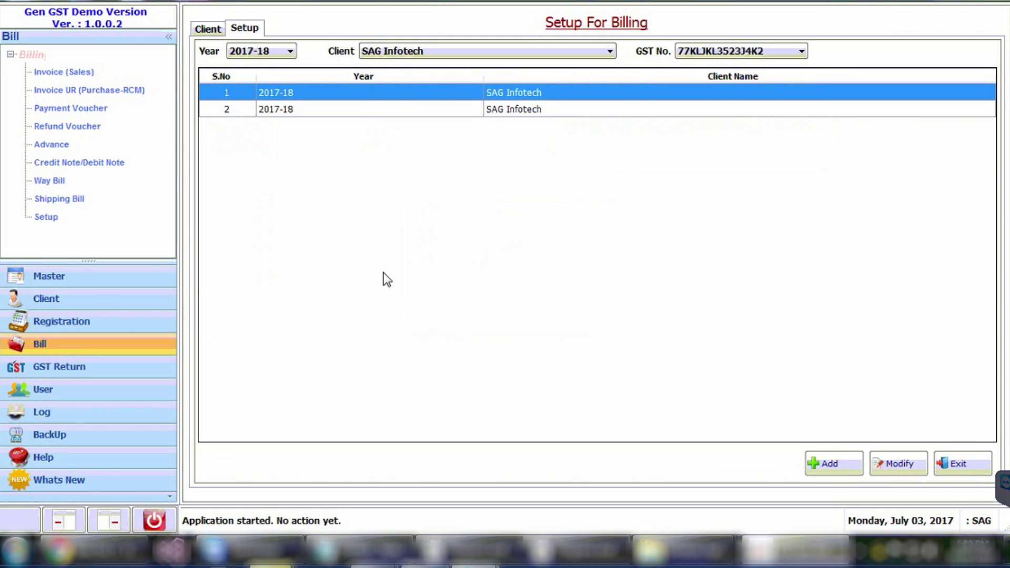
Open Invoice (Sales), look over the receivers, then list the 14 goods sales invoices
click(58, 73)
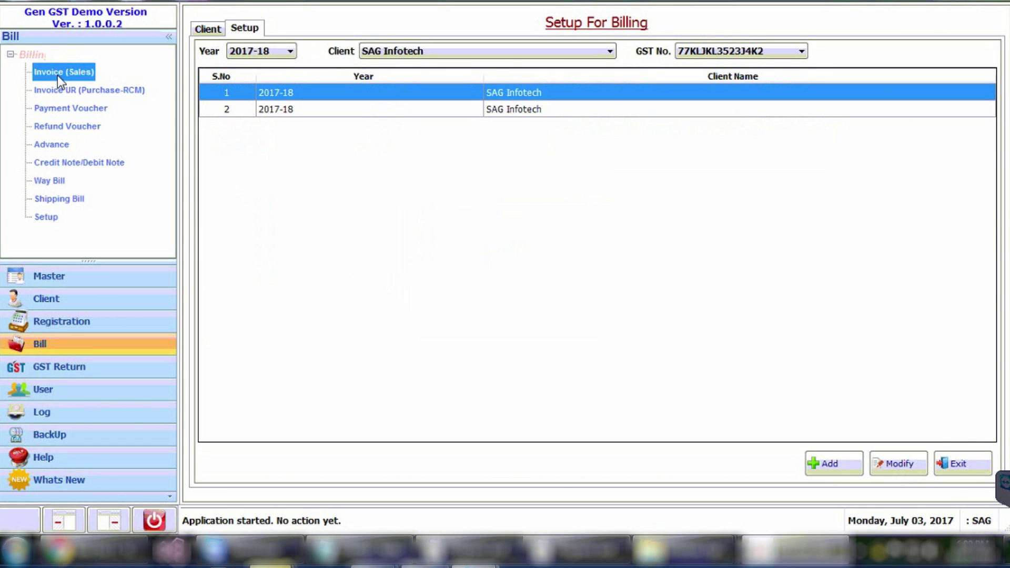
double_click(58, 74)
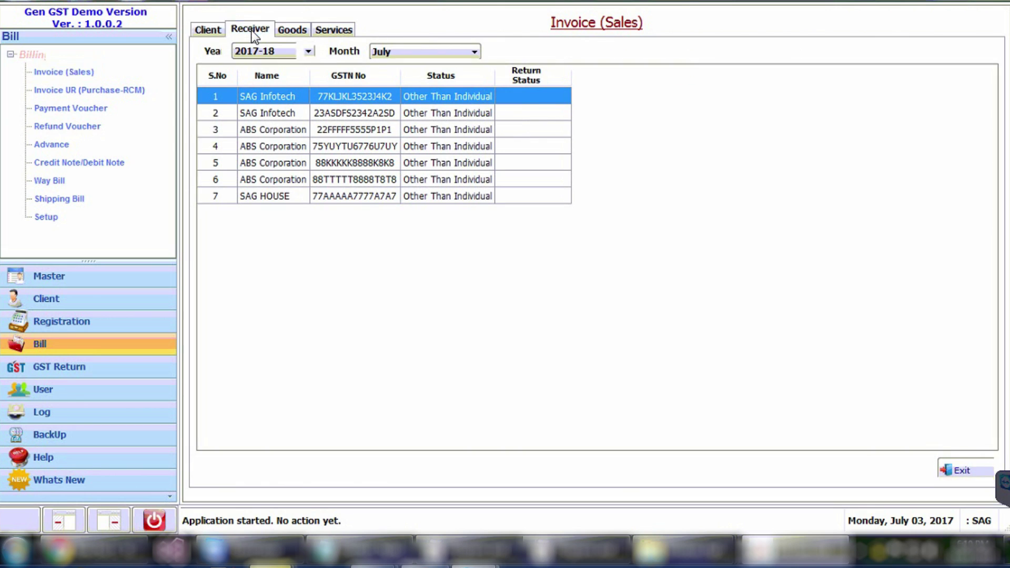
click(251, 31)
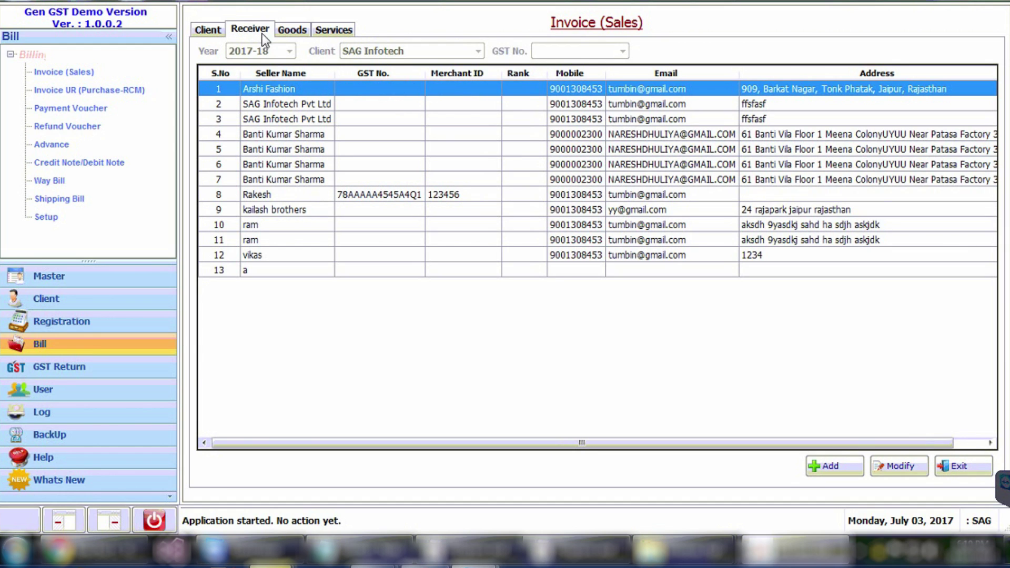
click(292, 32)
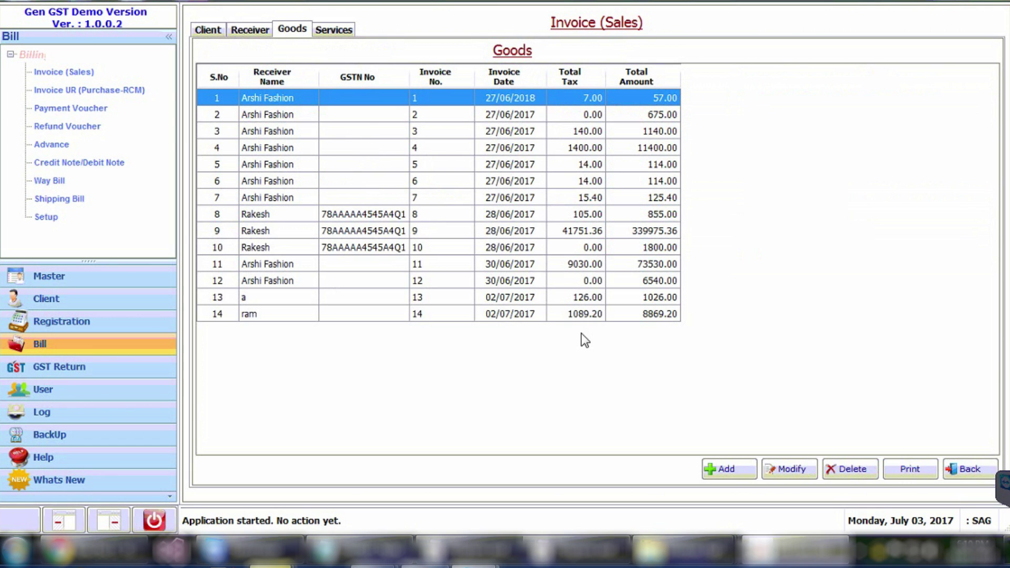
click(739, 469)
click(741, 470)
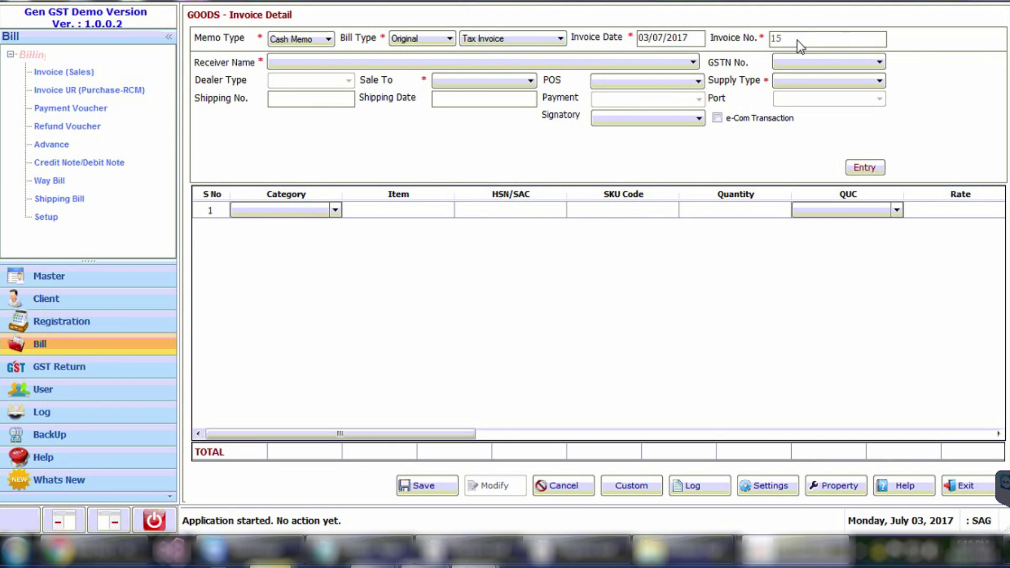
click(463, 64)
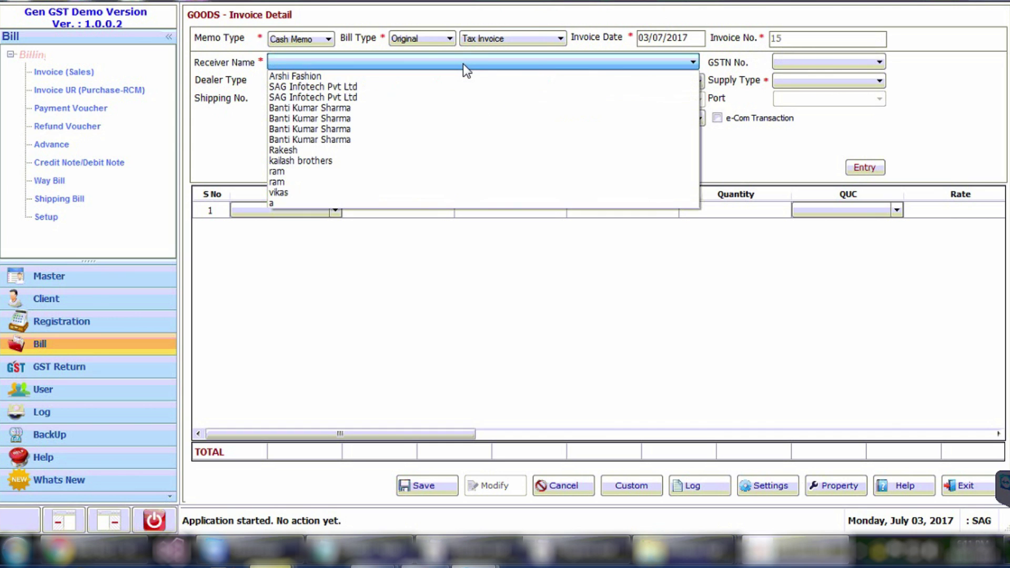
click(463, 86)
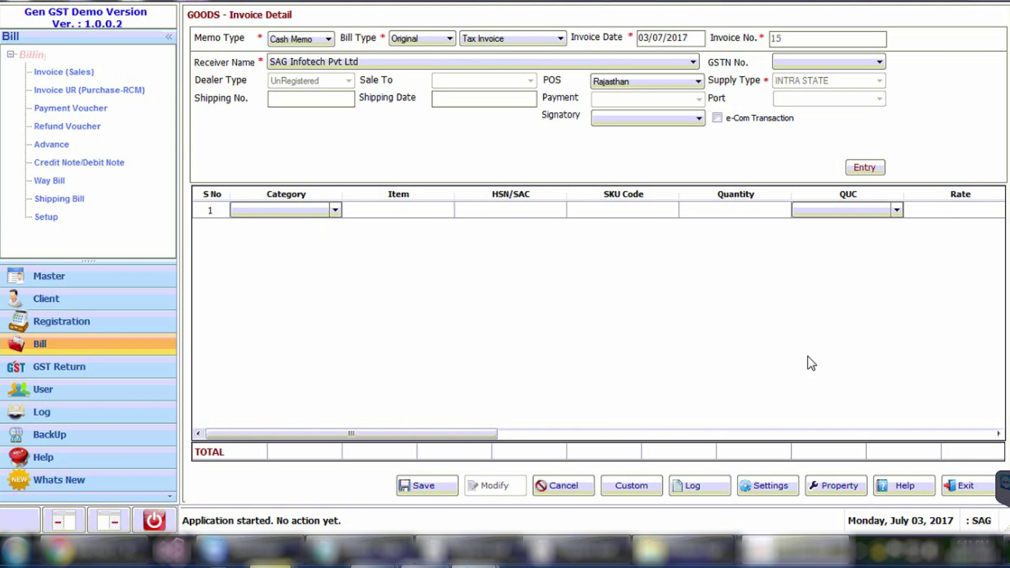
click(977, 491)
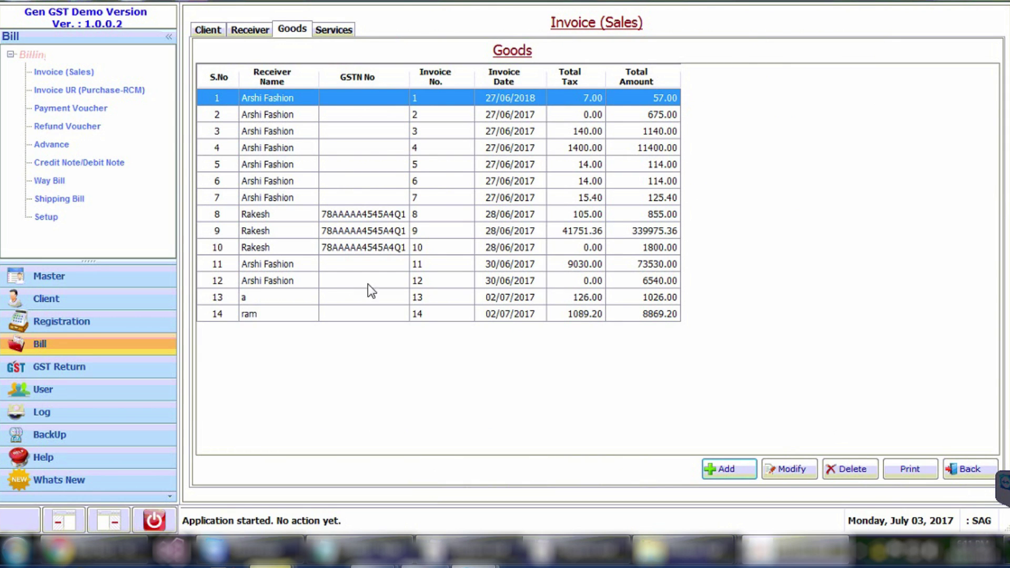
Bring up the GSTR-1 Fill Forms invoice list for July 2017-18
click(95, 375)
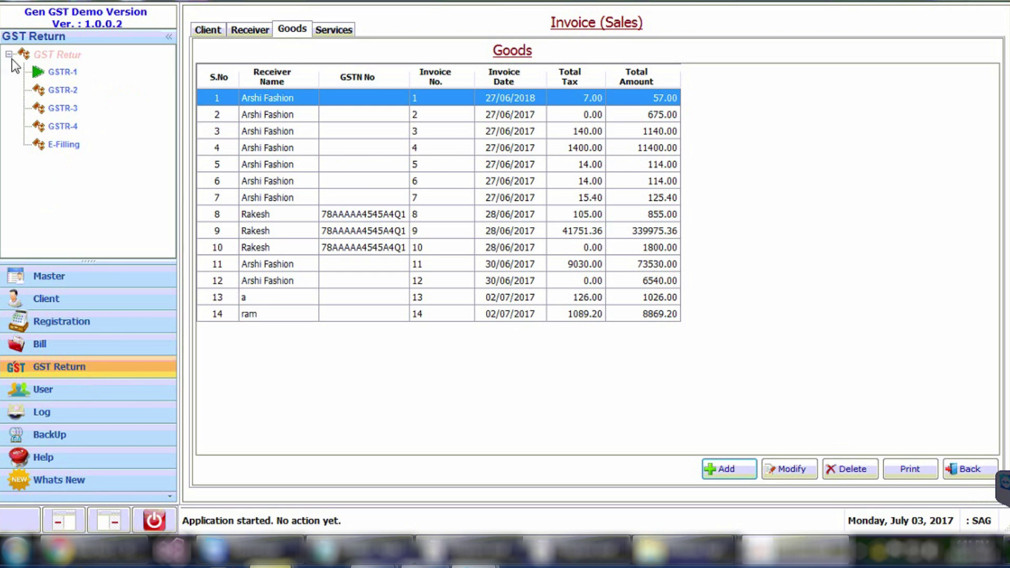
click(63, 71)
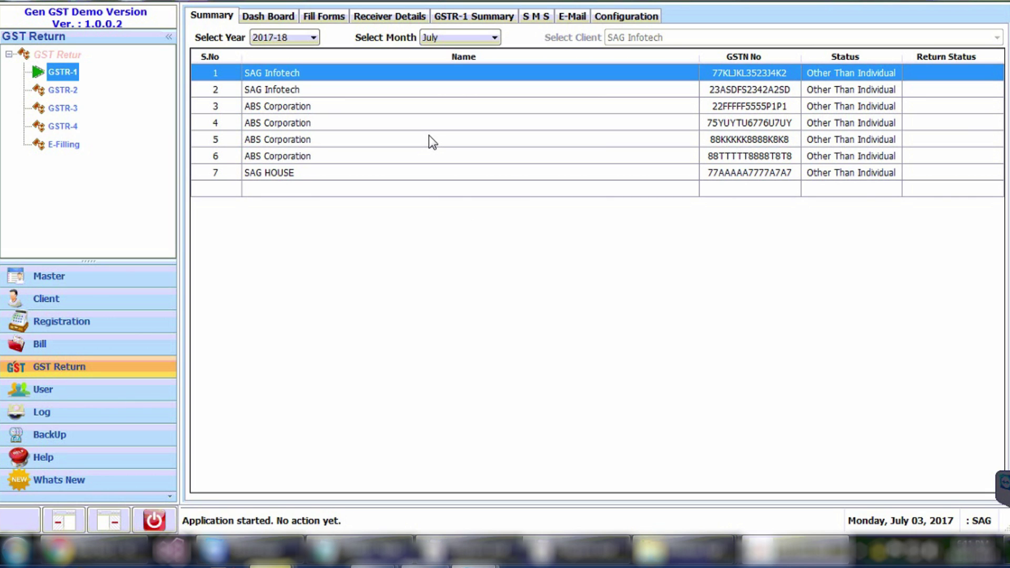
click(330, 17)
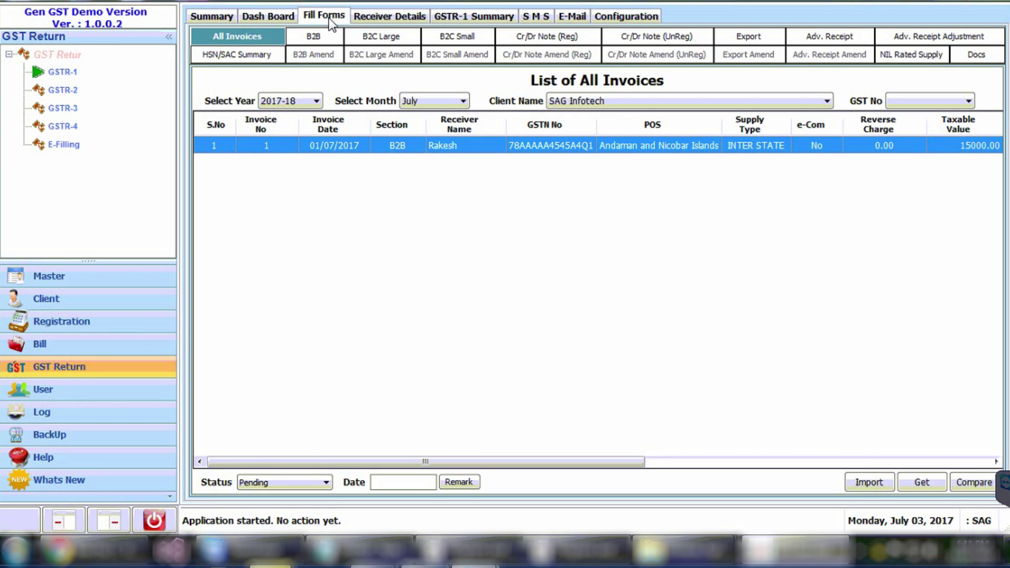
Review the B2B invoices and new-entry form, then move to the empty B2C Large list
click(316, 34)
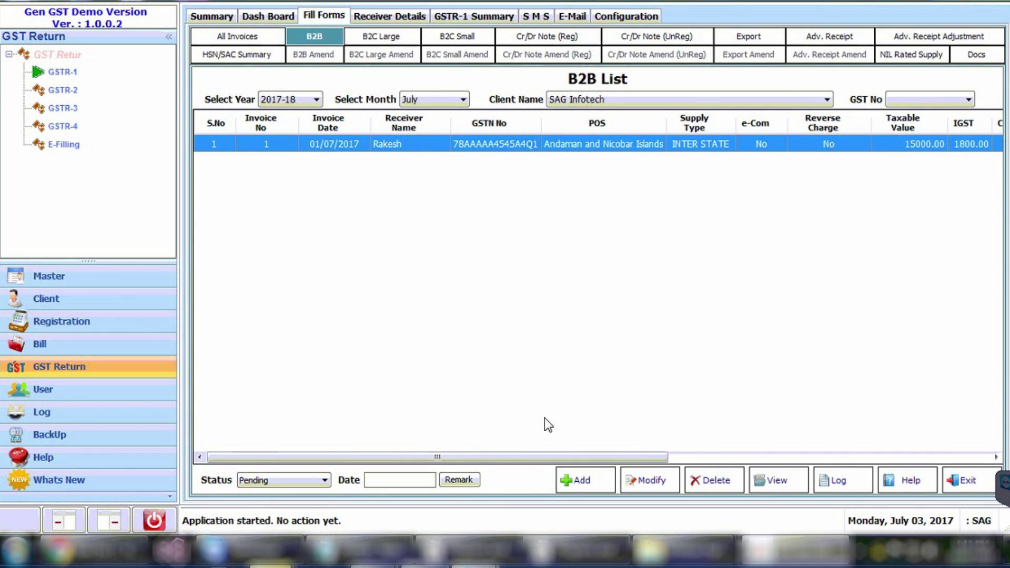
click(583, 478)
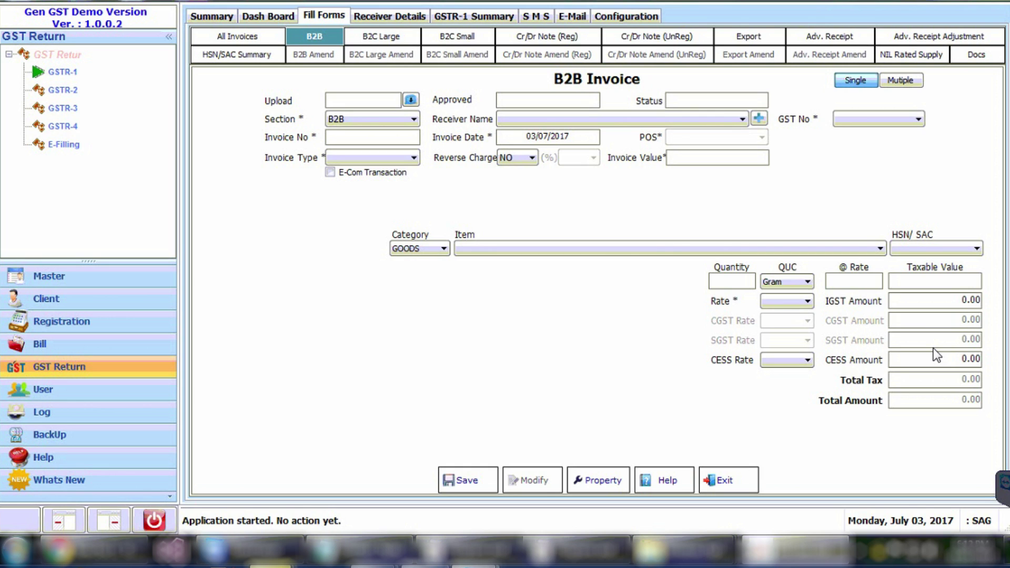
click(399, 40)
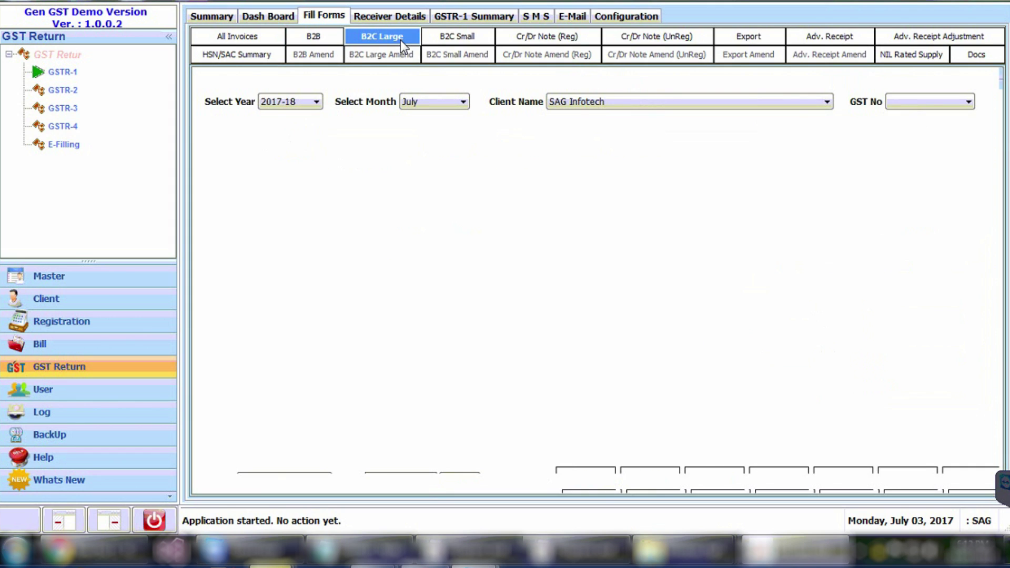
Preview a new registered credit/debit note form, then close it without saving
click(529, 38)
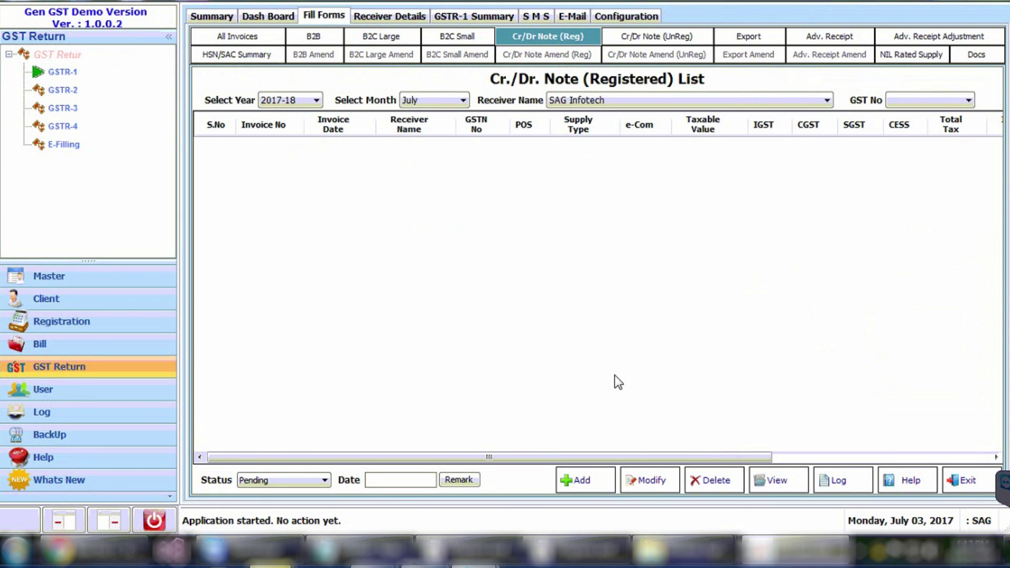
click(597, 479)
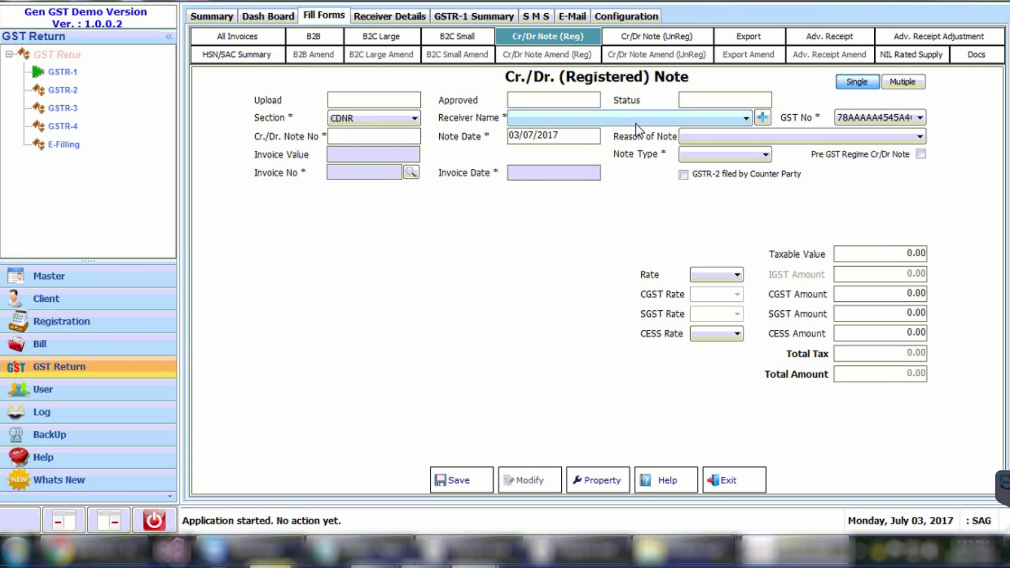
click(734, 478)
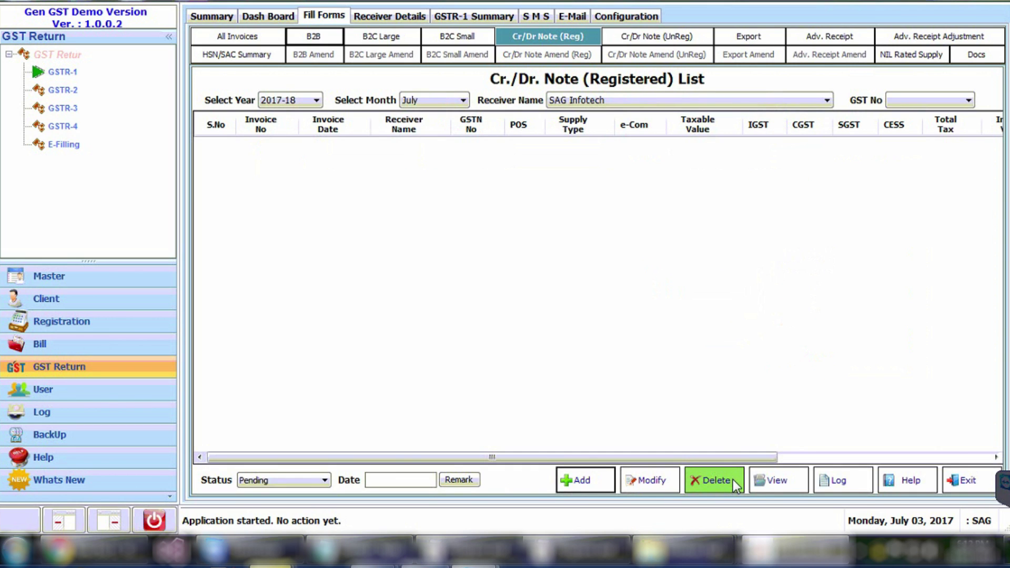